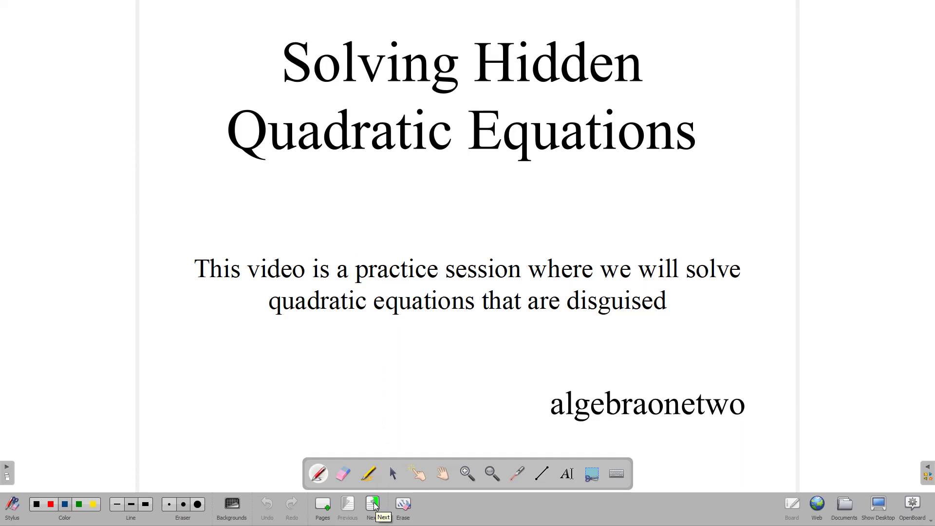
On the fraction-form question page, write 5p(2p/5) + 5p(5/p) = 3×5p
left_click(373, 503)
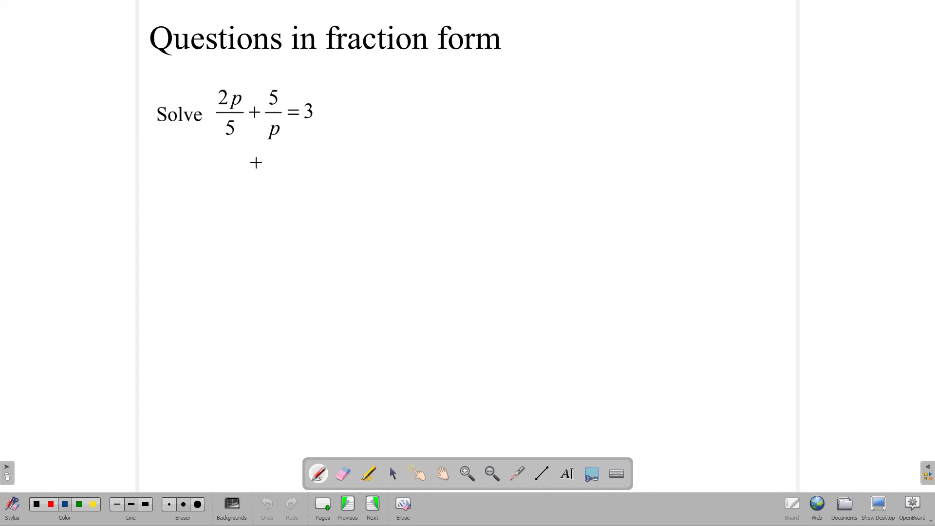
mouse_move(169, 175)
left_mouse_down()
mouse_move(185, 195)
mouse_move(181, 184)
mouse_move(210, 192)
mouse_move(222, 171)
mouse_move(248, 176)
mouse_move(225, 195)
left_mouse_up()
left_click_drag(249, 162, 250, 197)
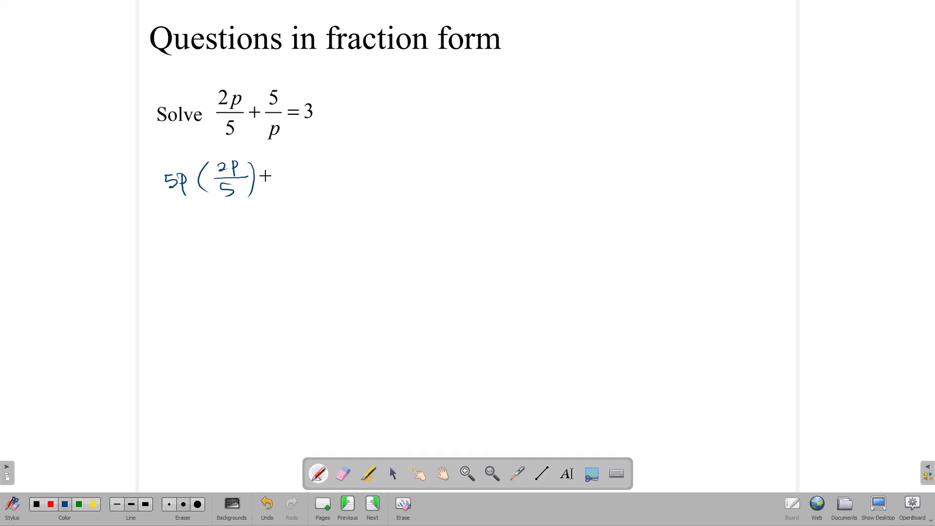
mouse_move(283, 167)
left_mouse_down()
mouse_move(282, 181)
mouse_move(312, 187)
left_mouse_up()
mouse_move(319, 179)
left_mouse_down()
mouse_move(345, 177)
mouse_move(324, 193)
mouse_move(341, 203)
left_mouse_up()
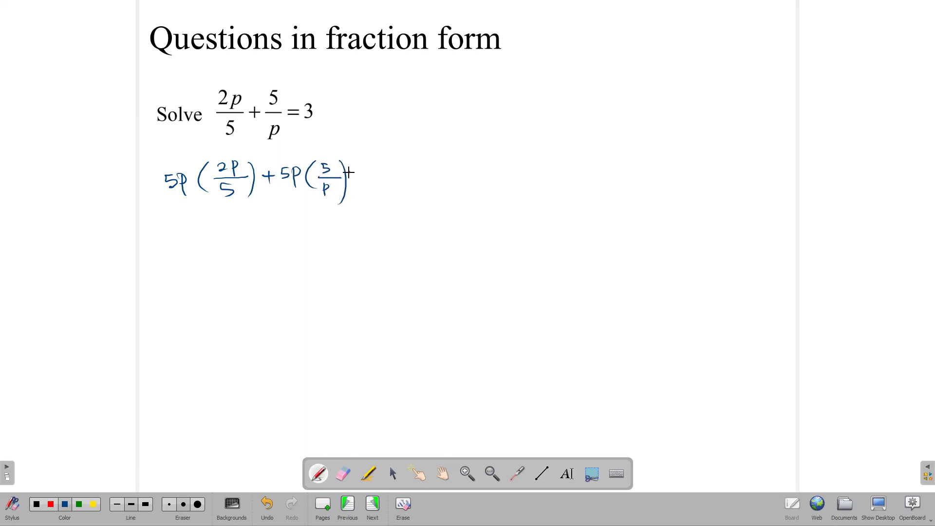
mouse_move(369, 160)
left_mouse_down()
mouse_move(371, 175)
mouse_move(409, 169)
left_mouse_up()
Simplify the multiplied equation to 2p² + 25 = 15p below it
mouse_move(171, 235)
left_mouse_down()
mouse_move(188, 256)
mouse_move(205, 236)
left_mouse_up()
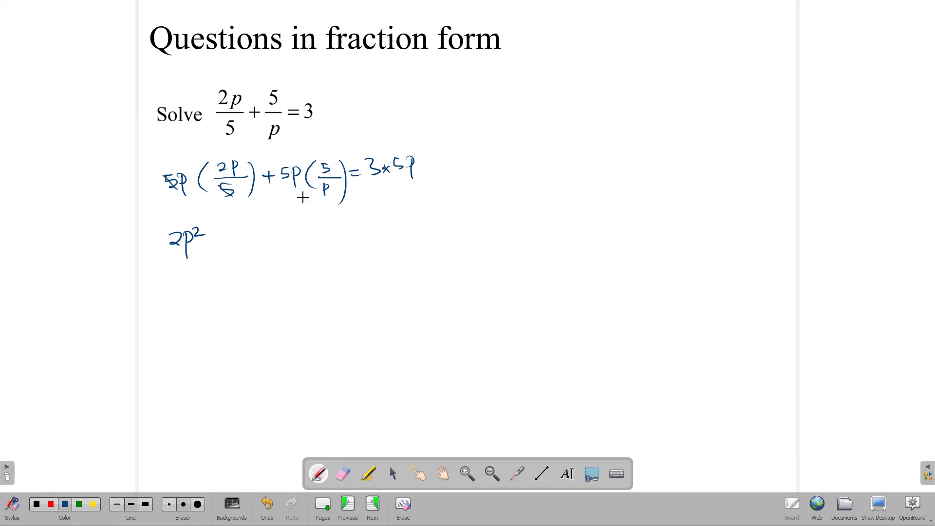
left_click_drag(335, 185, 316, 195)
left_click_drag(215, 239, 232, 237)
mouse_move(223, 231)
left_mouse_down()
mouse_move(222, 246)
mouse_move(240, 233)
mouse_move(244, 245)
left_mouse_up()
mouse_move(252, 232)
left_mouse_down()
mouse_move(255, 246)
mouse_move(291, 234)
left_mouse_up()
left_click_drag(277, 241, 291, 240)
left_click_drag(412, 155, 413, 166)
left_click_drag(310, 230, 325, 251)
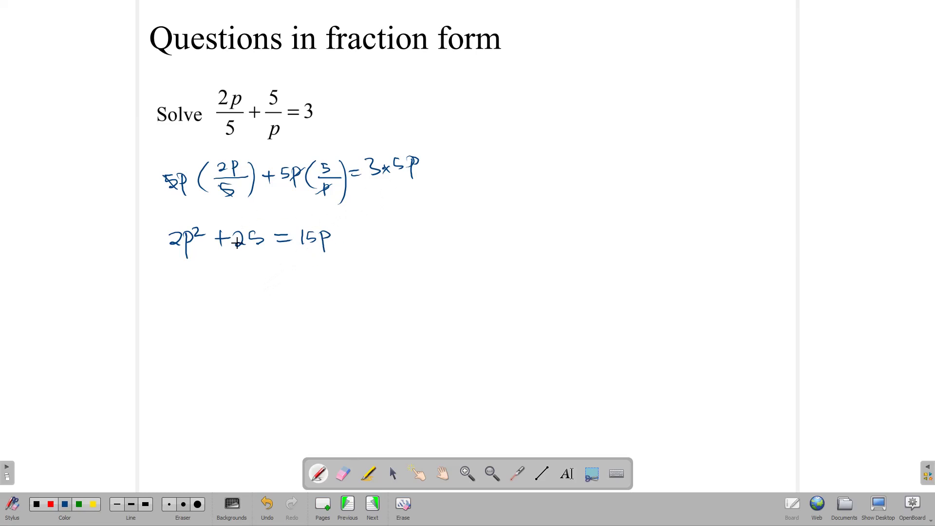
Write 2p² − 15p + 25 = 0 and below it the factors (2p−5)(p+5)
mouse_move(178, 294)
left_mouse_down()
mouse_move(193, 305)
mouse_move(225, 290)
mouse_move(274, 312)
mouse_move(298, 293)
mouse_move(293, 299)
mouse_move(366, 285)
left_mouse_up()
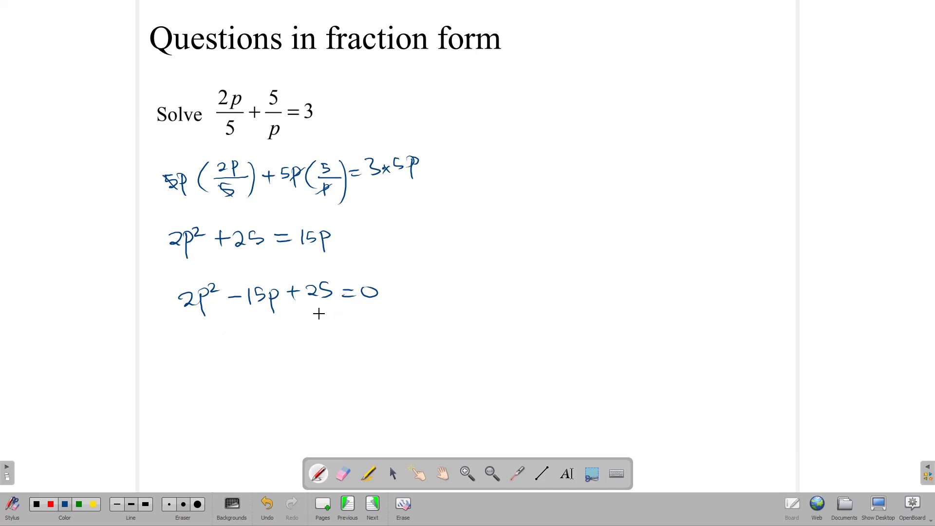
left_click_drag(180, 337, 184, 368)
mouse_move(188, 351)
left_mouse_down()
mouse_move(210, 367)
mouse_move(229, 354)
left_mouse_up()
mouse_move(244, 344)
left_mouse_down()
mouse_move(234, 360)
mouse_move(258, 368)
left_mouse_up()
mouse_move(278, 335)
left_mouse_down()
mouse_move(278, 371)
mouse_move(291, 356)
left_mouse_up()
mouse_move(304, 353)
left_mouse_down()
mouse_move(316, 353)
mouse_move(309, 363)
mouse_move(318, 345)
left_mouse_up()
mouse_move(318, 344)
left_mouse_down()
mouse_move(317, 360)
mouse_move(337, 375)
left_mouse_up()
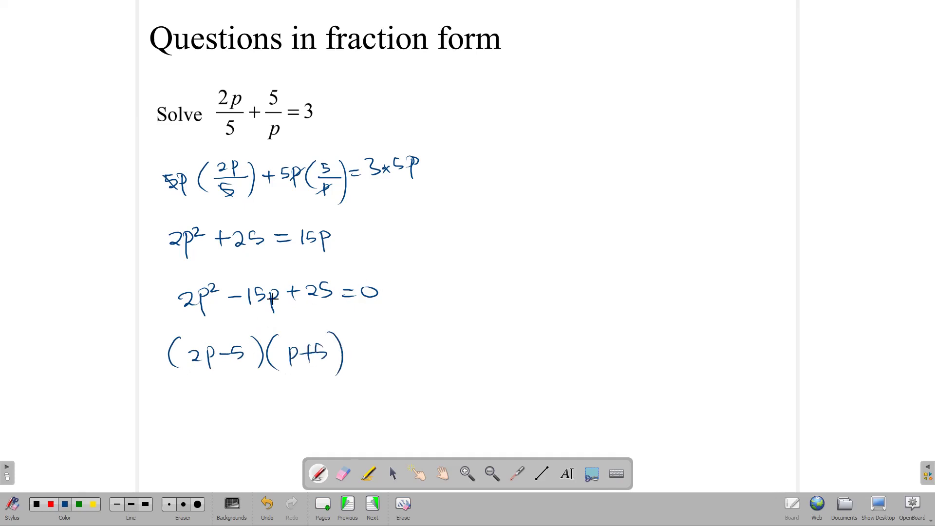
Add an arrow labelled 'Factorise' and set the factored product equal to 0
left_click_drag(391, 267, 404, 259)
left_click_drag(453, 255, 453, 264)
left_click_drag(455, 263, 470, 251)
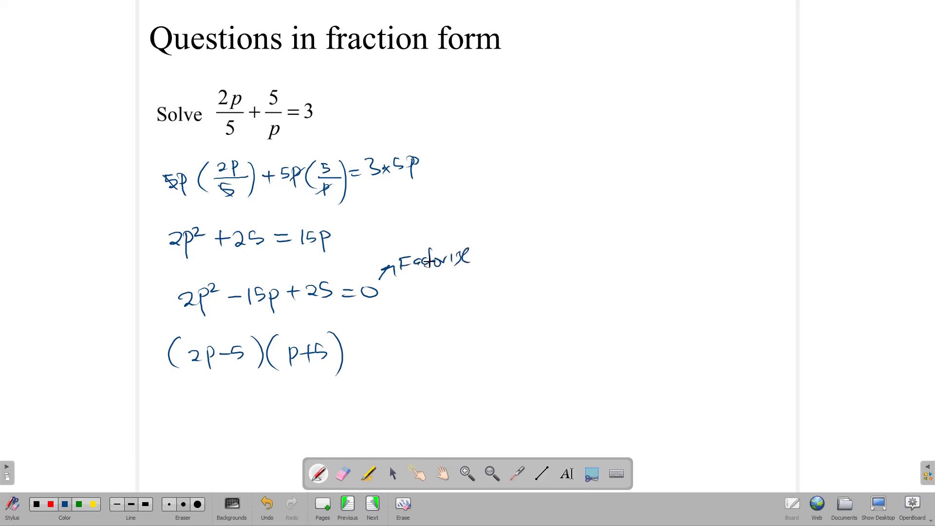
left_click_drag(352, 348, 364, 346)
left_click_drag(352, 355, 366, 350)
Solve the first factor at top right: 2p − 5 = 0, so p = 5/2
left_click_drag(542, 104, 561, 112)
left_click_drag(569, 106, 572, 128)
left_click_drag(572, 106, 572, 115)
left_click_drag(586, 110, 650, 103)
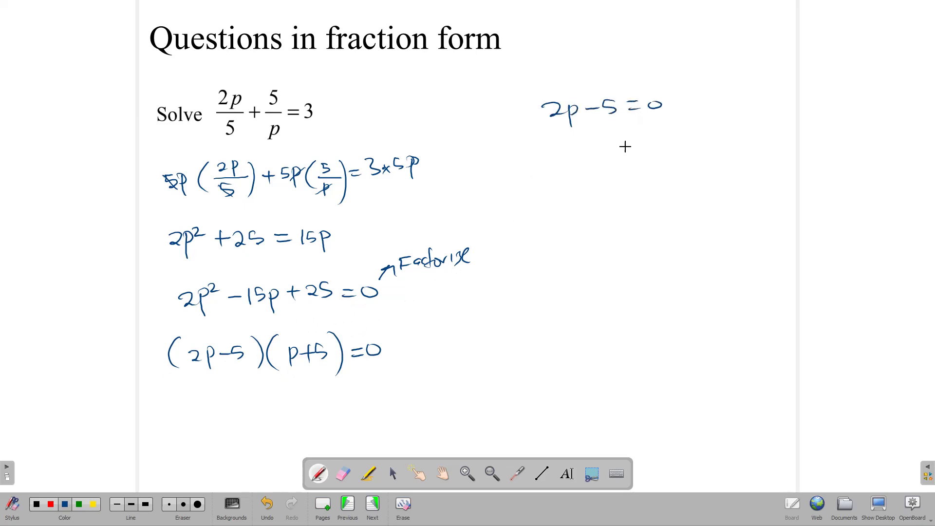
left_click_drag(577, 150, 580, 157)
mouse_move(631, 134)
left_mouse_down()
mouse_move(632, 166)
mouse_move(656, 165)
left_mouse_up()
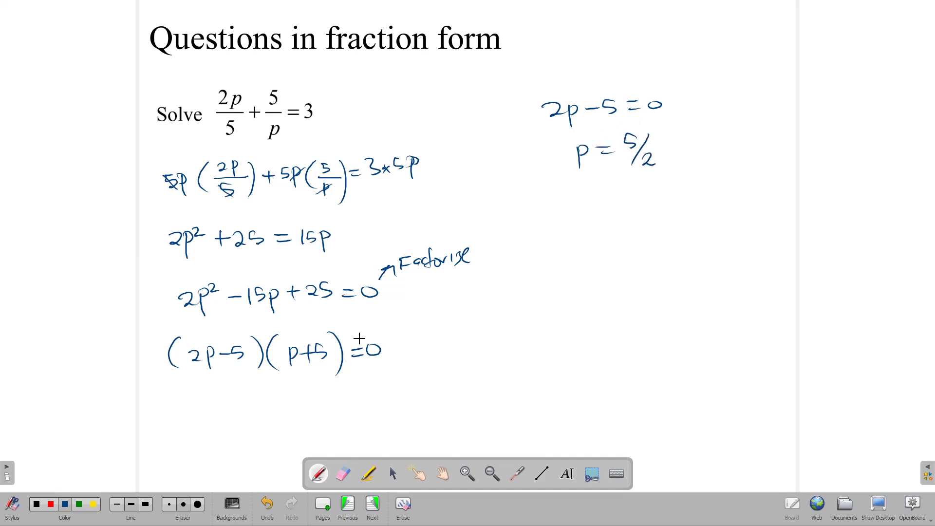
Solve the second factor: p + 5 = 0, so p = −5
mouse_move(577, 221)
left_mouse_down()
mouse_move(578, 239)
mouse_move(585, 227)
mouse_move(612, 222)
left_mouse_up()
mouse_move(604, 217)
left_mouse_down()
mouse_move(603, 233)
mouse_move(651, 217)
left_mouse_up()
left_click_drag(636, 224, 672, 218)
mouse_move(598, 265)
left_mouse_down()
mouse_move(599, 294)
mouse_move(600, 279)
mouse_move(630, 268)
left_mouse_up()
left_click_drag(620, 275, 666, 268)
Write the solution set {p = 5/2, p = −5} and underline 2p² − 15p + 25 = 0
left_click_drag(490, 338, 498, 380)
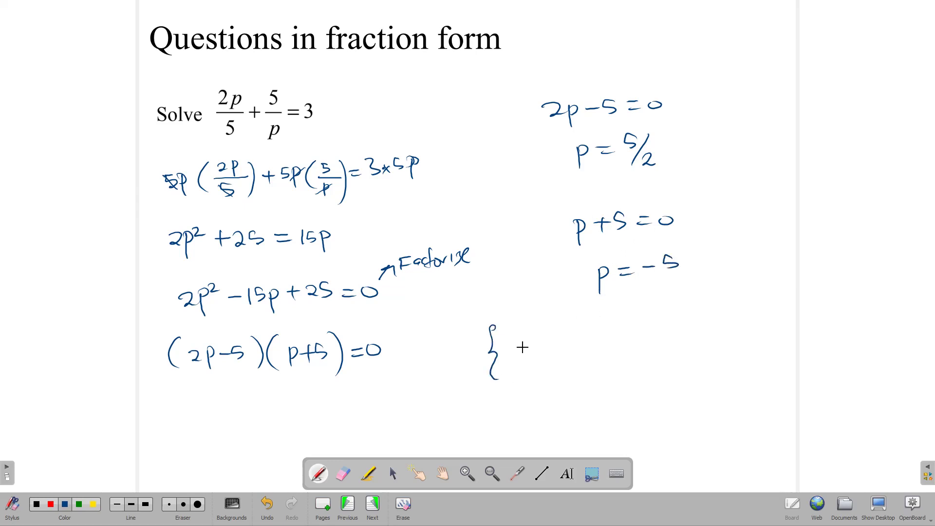
left_click_drag(520, 344, 521, 352)
mouse_move(537, 349)
left_mouse_down()
mouse_move(560, 348)
mouse_move(557, 359)
left_mouse_up()
mouse_move(585, 332)
left_mouse_down()
mouse_move(574, 371)
mouse_move(644, 363)
left_mouse_up()
left_click_drag(643, 347, 687, 343)
mouse_move(705, 313)
left_mouse_down()
mouse_move(721, 333)
mouse_move(703, 377)
left_mouse_up()
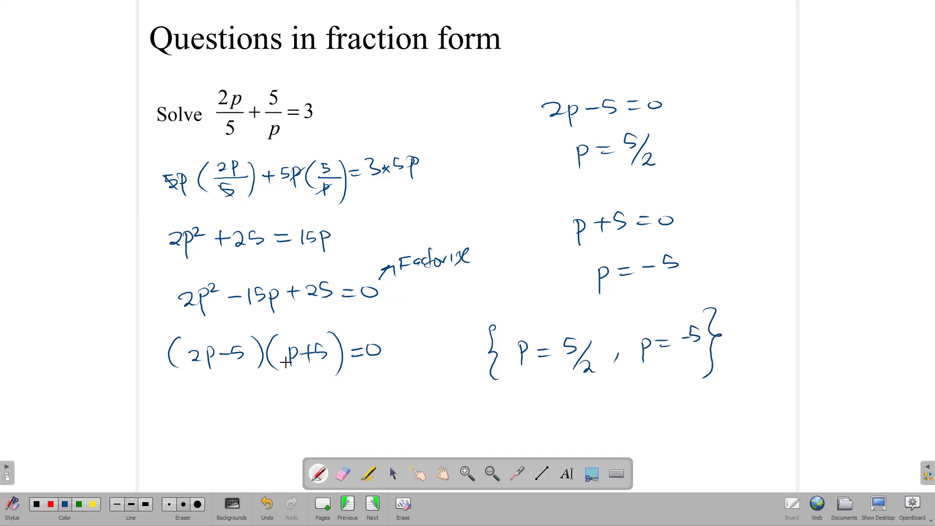
left_click_drag(163, 318, 377, 310)
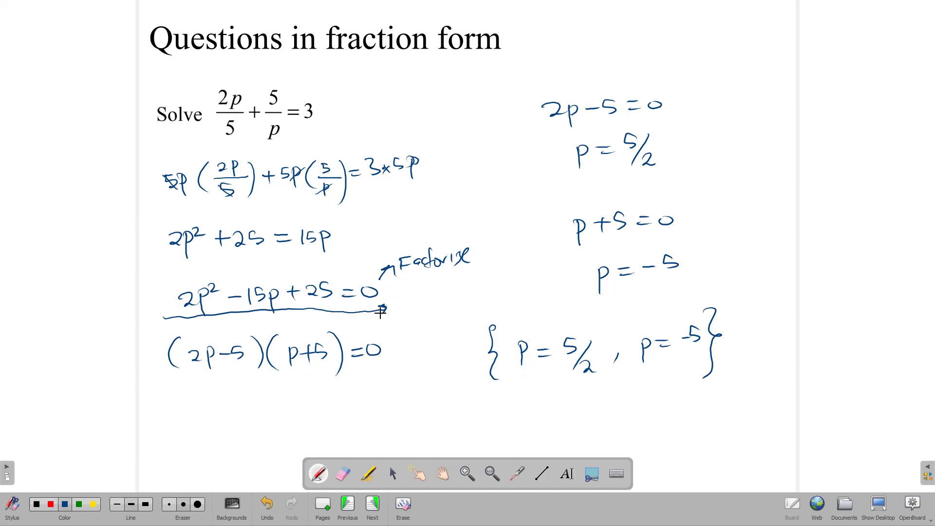
Go to the 'Questions requiring substitution' page posing x⁴ − 12x² + 27 = 0
left_click(162, 315)
left_click(373, 507)
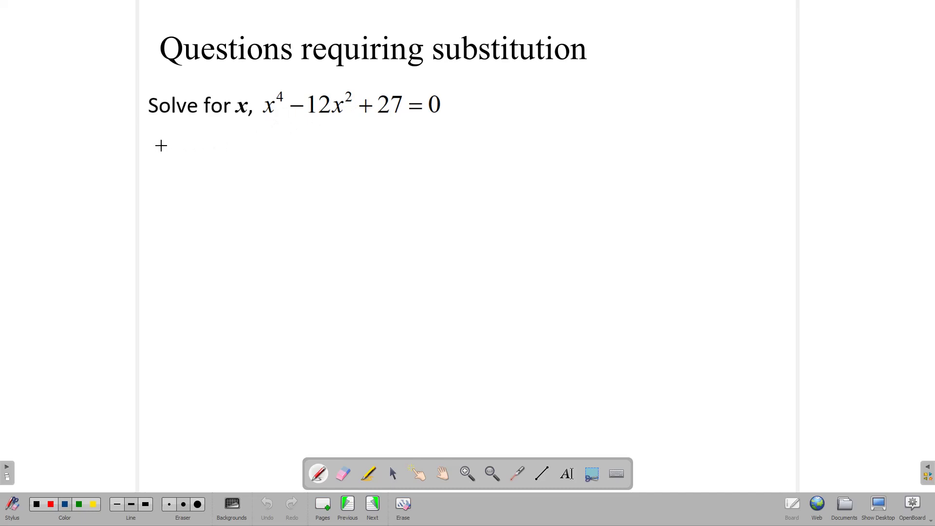
Write 'Let x² = a', erasing a misdrawn stroke and returning to the pen
mouse_move(161, 136)
left_mouse_down()
mouse_move(169, 153)
mouse_move(185, 154)
left_mouse_up()
left_click_drag(180, 147, 250, 143)
left_click_drag(238, 149, 251, 149)
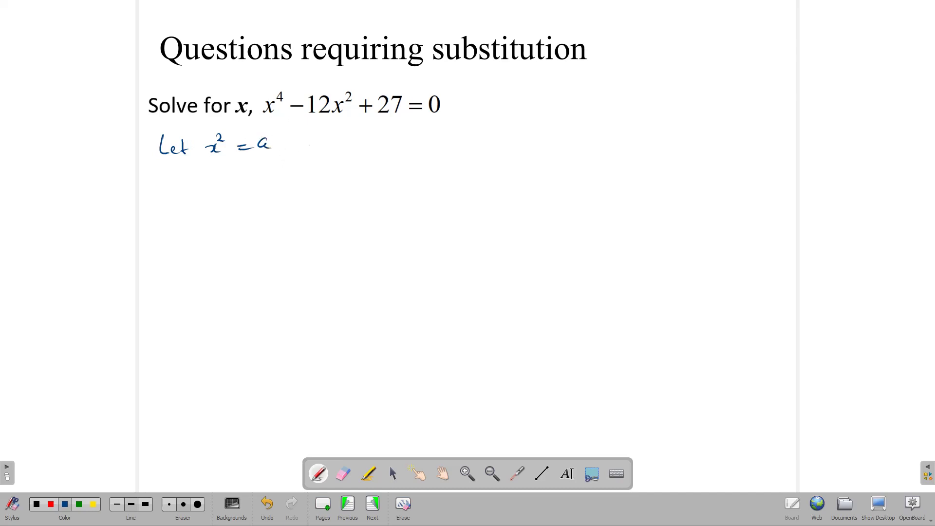
left_click_drag(309, 142, 313, 153)
left_click(344, 473)
mouse_move(316, 161)
left_mouse_down()
mouse_move(301, 139)
mouse_move(305, 150)
mouse_move(321, 145)
mouse_move(296, 155)
left_mouse_up()
left_click(319, 474)
Rewrite x⁴ as (x²)² set equal to 0, then substitute to get a² − 12a + 27 = 0
mouse_move(324, 128)
left_mouse_down()
mouse_move(328, 153)
mouse_move(336, 140)
mouse_move(362, 145)
left_mouse_up()
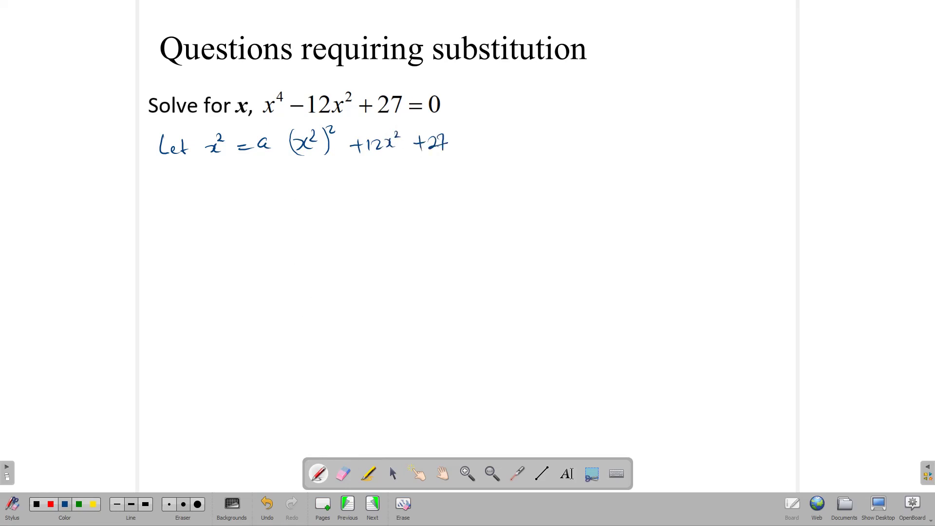
left_click_drag(453, 144, 461, 143)
left_click_drag(472, 136, 472, 137)
left_click_drag(181, 195, 219, 201)
mouse_move(227, 195)
left_mouse_down()
mouse_move(226, 205)
mouse_move(238, 195)
mouse_move(285, 199)
mouse_move(277, 209)
left_mouse_up()
mouse_move(289, 194)
left_mouse_down()
mouse_move(307, 207)
mouse_move(346, 194)
left_mouse_up()
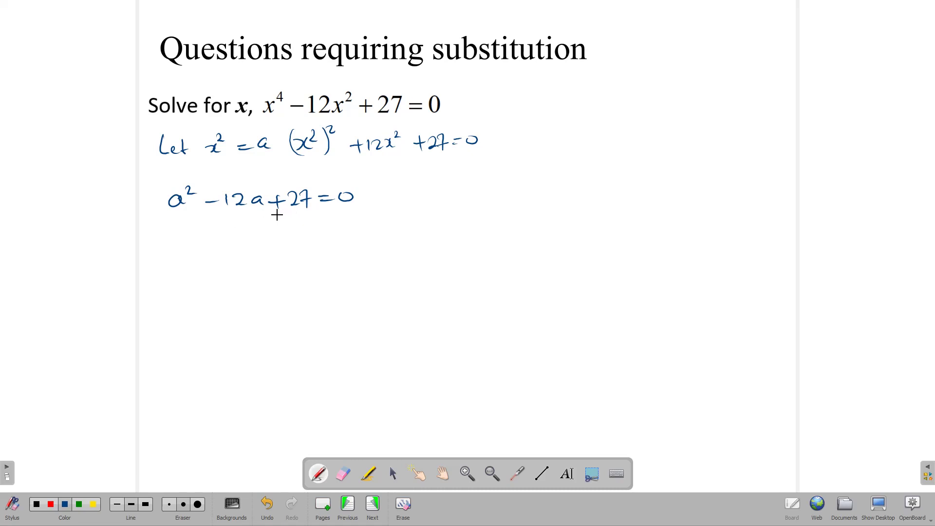
Factorise the quadratic in a as (a − 9)(a − 3) = 0
left_click_drag(160, 236, 161, 267)
mouse_move(184, 249)
left_mouse_down()
mouse_move(219, 249)
mouse_move(218, 264)
mouse_move(225, 236)
mouse_move(226, 271)
left_mouse_up()
mouse_move(248, 234)
left_mouse_down()
mouse_move(242, 254)
mouse_move(254, 268)
left_mouse_up()
left_click_drag(266, 249, 268, 262)
mouse_move(272, 254)
left_mouse_down()
mouse_move(303, 246)
mouse_move(295, 262)
left_mouse_up()
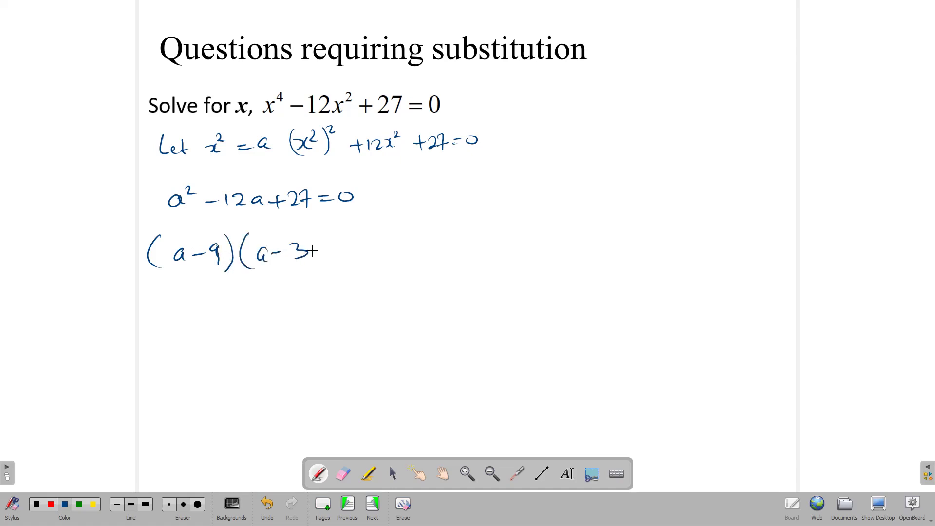
mouse_move(314, 226)
left_mouse_down()
mouse_move(315, 271)
mouse_move(342, 250)
left_mouse_up()
left_click_drag(331, 257, 357, 245)
Solve the first factor: a − 9 = 0, so a = 9
mouse_move(175, 308)
left_mouse_down()
mouse_move(216, 302)
mouse_move(215, 319)
mouse_move(239, 311)
left_mouse_up()
left_click_drag(225, 317, 240, 315)
left_click_drag(254, 304, 253, 306)
left_click_drag(179, 356, 178, 366)
left_click_drag(185, 359, 205, 363)
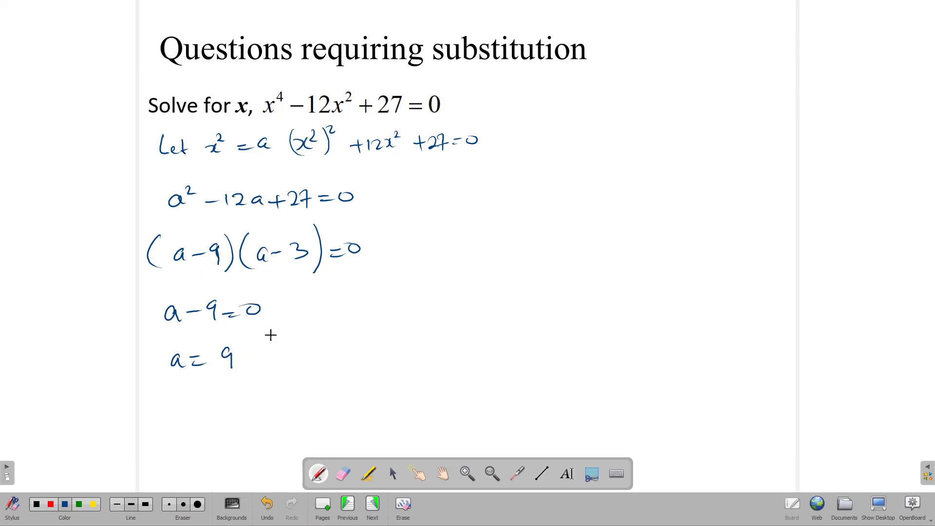
Solve a − 3 = 0 via a = 0 + 3 to get a = 3, then start 'a = 9,' at top right
mouse_move(315, 308)
left_mouse_down()
mouse_move(315, 318)
mouse_move(369, 309)
left_mouse_up()
left_click_drag(378, 302, 376, 303)
left_click_drag(336, 357, 360, 348)
mouse_move(376, 345)
left_mouse_down()
mouse_move(375, 359)
mouse_move(389, 358)
left_mouse_up()
left_click_drag(335, 390, 359, 395)
left_click_drag(365, 384, 367, 400)
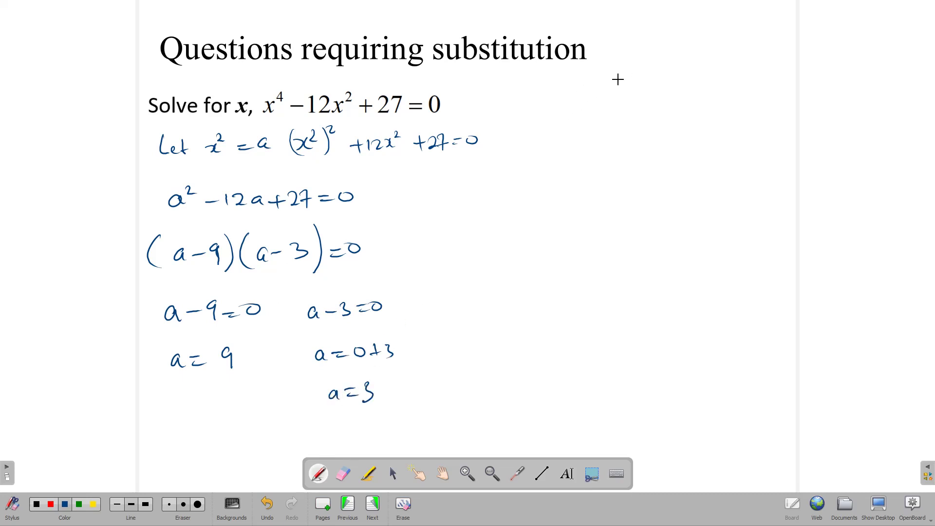
mouse_move(639, 84)
left_mouse_down()
mouse_move(643, 94)
mouse_move(667, 93)
left_mouse_up()
left_click_drag(683, 80, 685, 96)
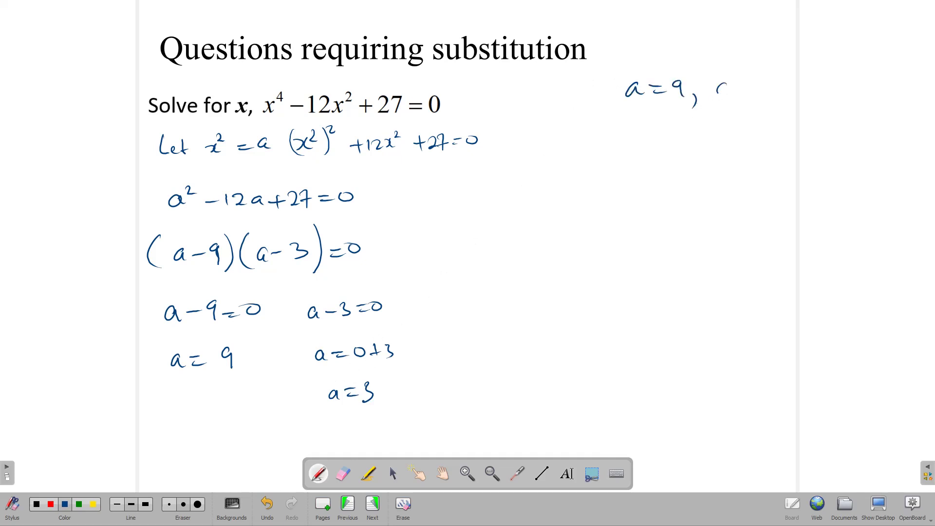